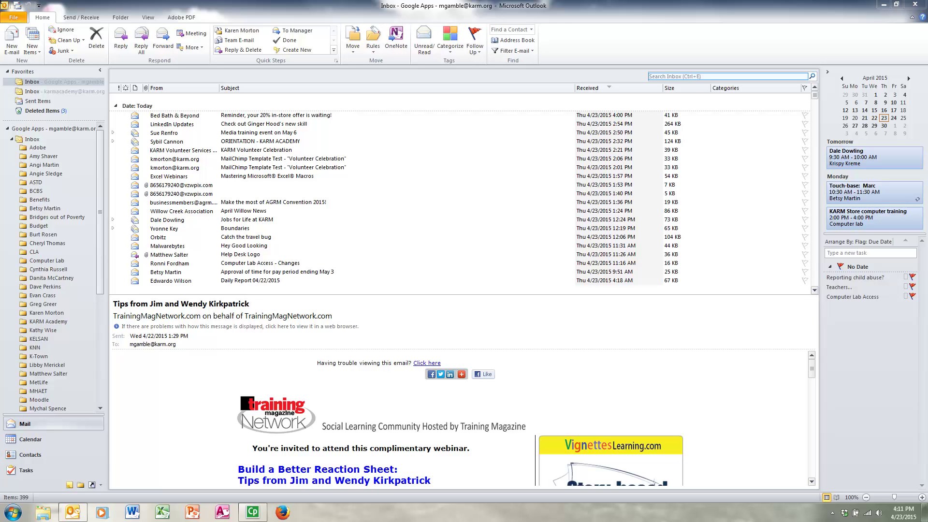
Search the inbox for "knn" and collapse the Last Week group in the results.
{"action": "left_click", "coordinate": [695, 78]}
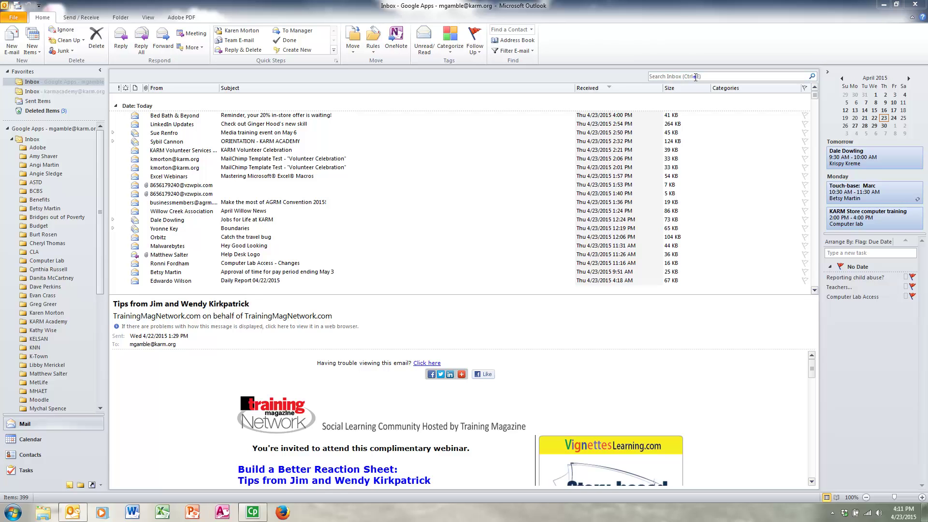
{"action": "type", "text": "knn"}
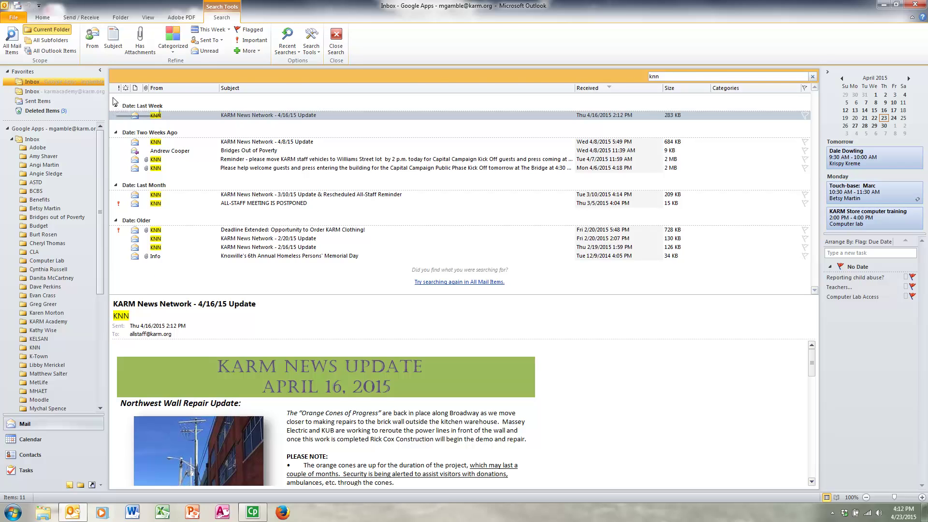
{"action": "double_click", "coordinate": [159, 106]}
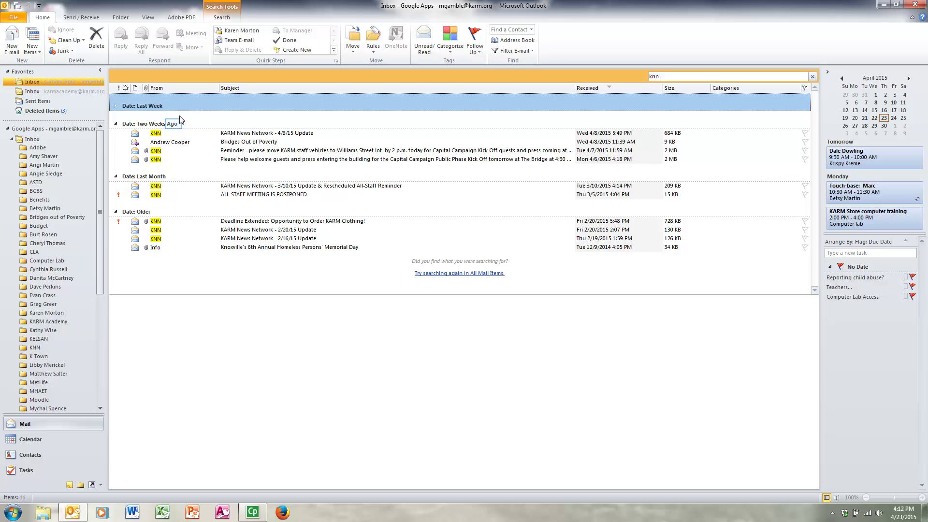
Add the Two Weeks Ago, Last Month and Older date groups to the selection, then select only the 2/16/15 update message.
{"action": "left_click", "coordinate": [175, 124]}
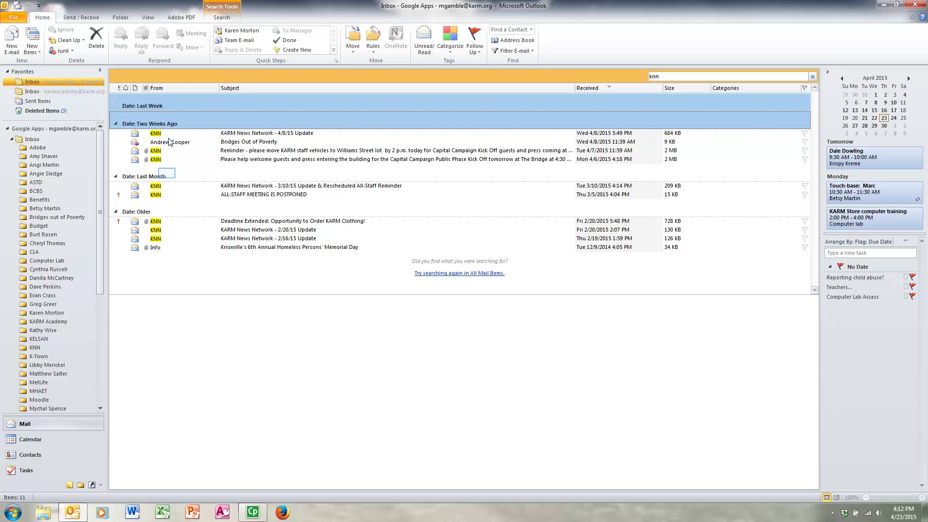
{"action": "left_click", "coordinate": [168, 177]}
{"action": "left_click", "coordinate": [149, 213]}
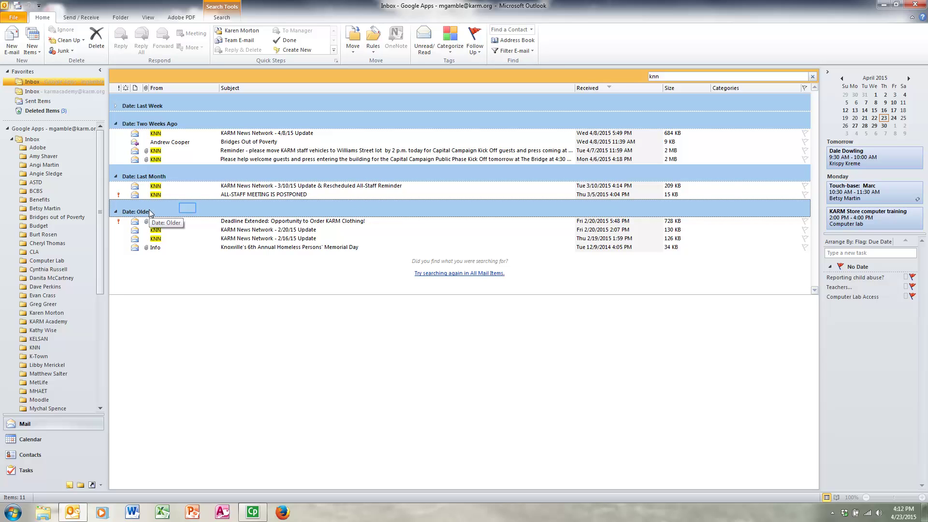
{"action": "left_click_drag", "start_coordinate": [187, 208], "coordinate": [204, 240]}
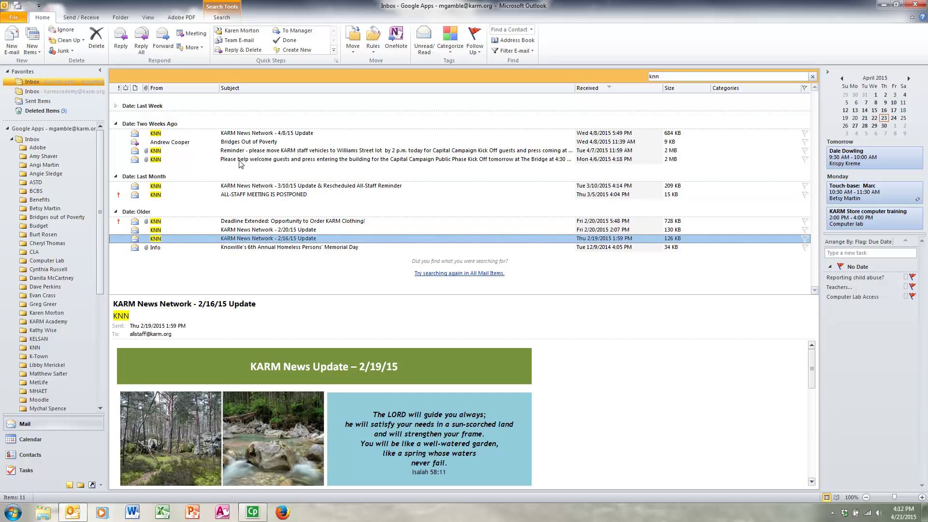
Select all messages in the expanded "knn" results, delete them and return to the full inbox.
{"action": "key", "text": "ctrl+a"}
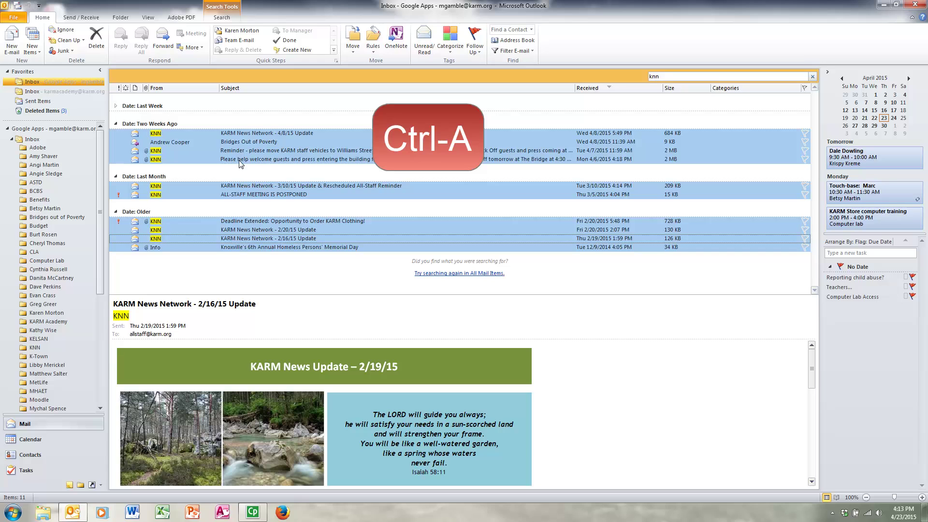
{"action": "key", "text": "Delete"}
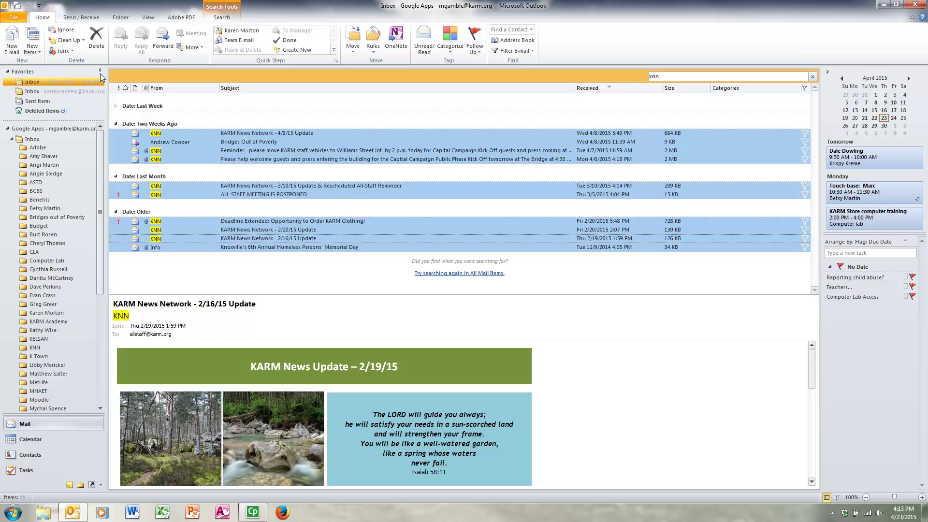
{"action": "left_click", "coordinate": [97, 43]}
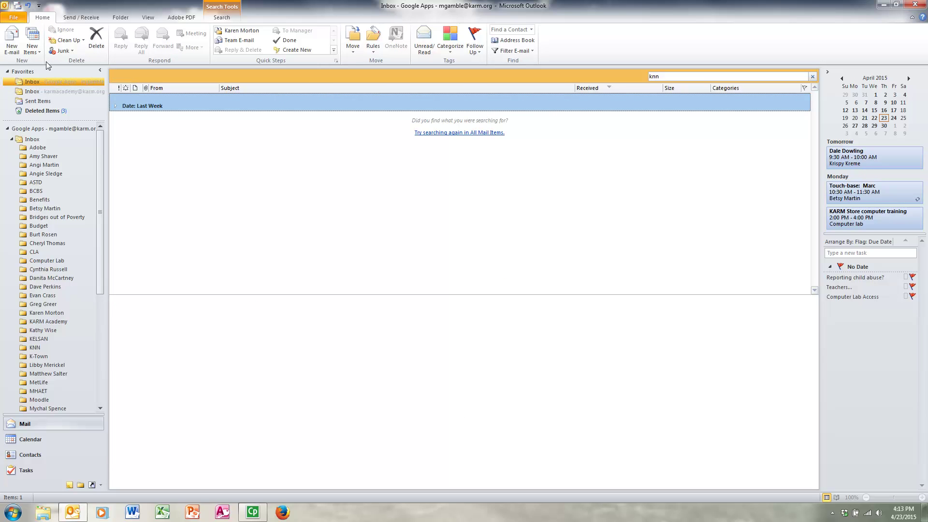
{"action": "left_click", "coordinate": [42, 83]}
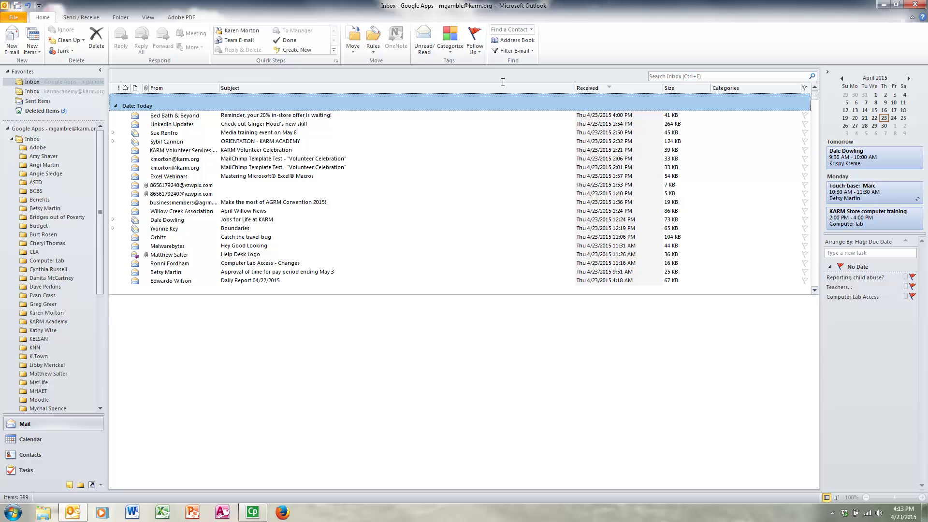
Search the inbox for "KARMacademy", delete all the matching messages and return to the full inbox.
{"action": "left_click", "coordinate": [665, 79]}
{"action": "type", "text": "KARMacademy"}
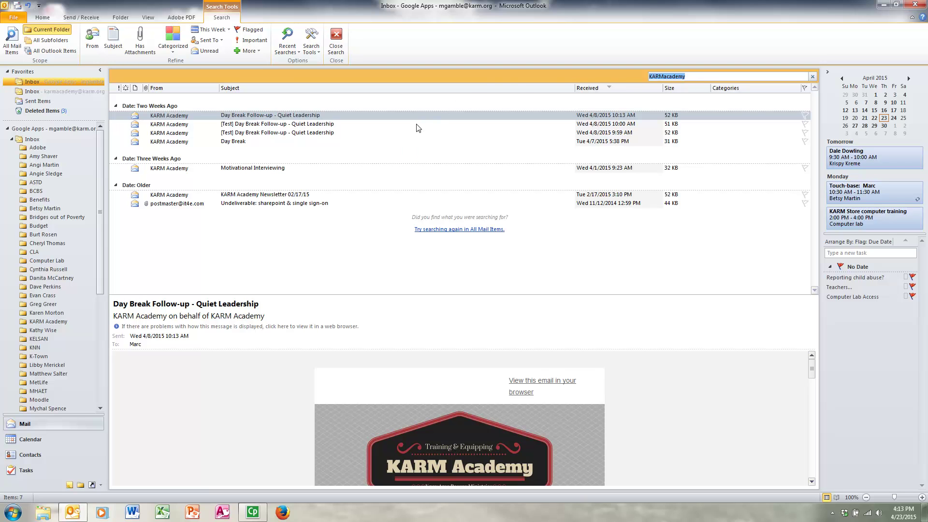
{"action": "left_click", "coordinate": [407, 154]}
{"action": "key", "text": "ctrl+a"}
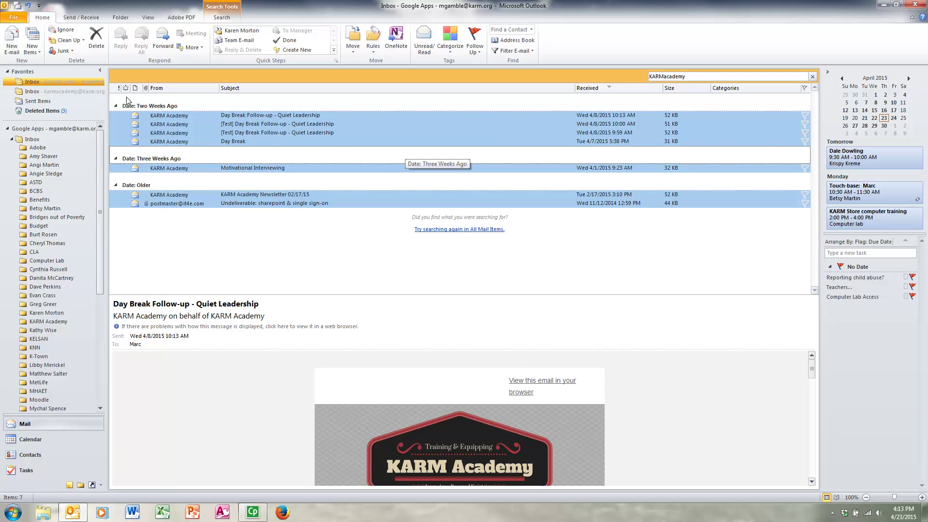
{"action": "left_click", "coordinate": [97, 38]}
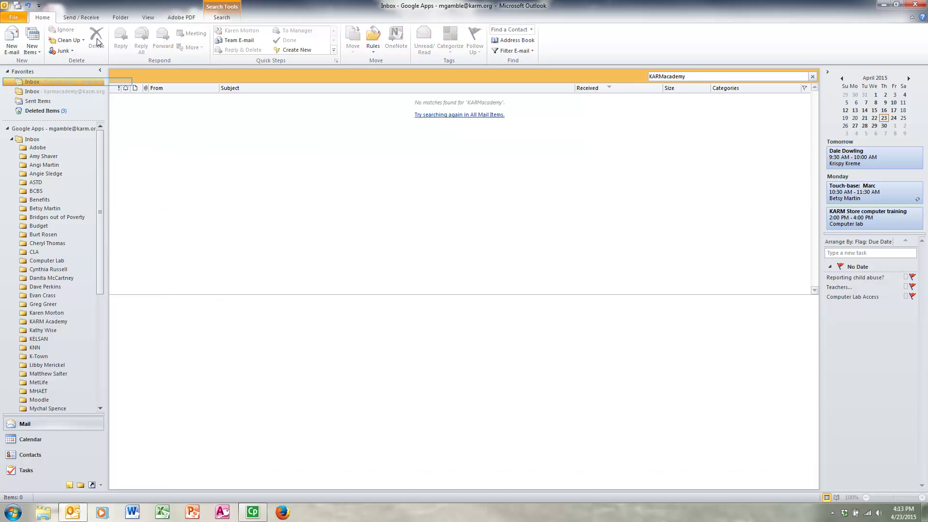
{"action": "left_click", "coordinate": [55, 83]}
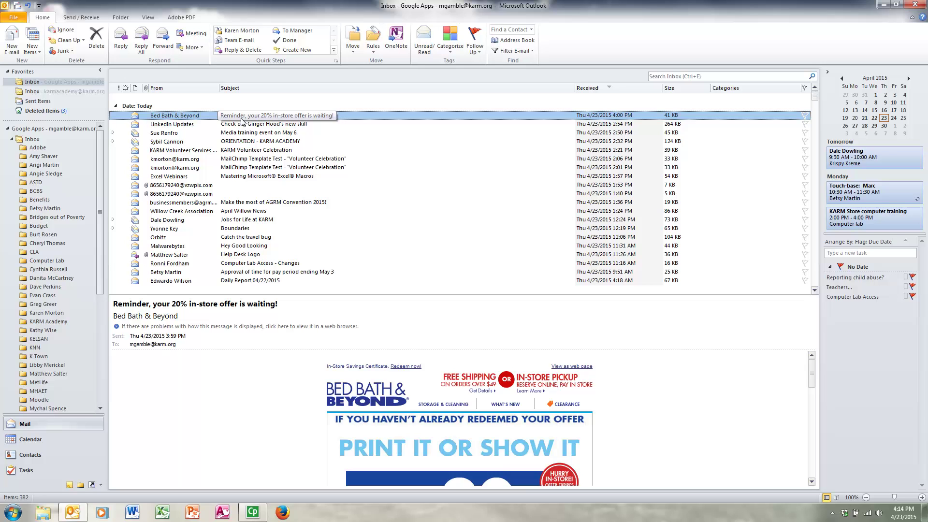
Unsubscribe from all Bed Bath & Beyond emails through the link in the message footer and close the web page.
{"action": "left_click_drag", "start_coordinate": [811, 370], "coordinate": [812, 460]}
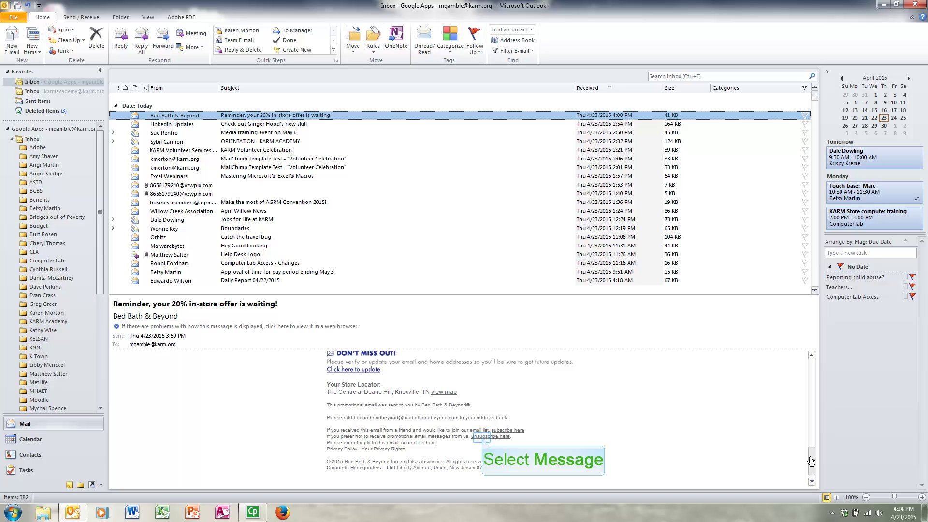
{"action": "left_click", "coordinate": [484, 441]}
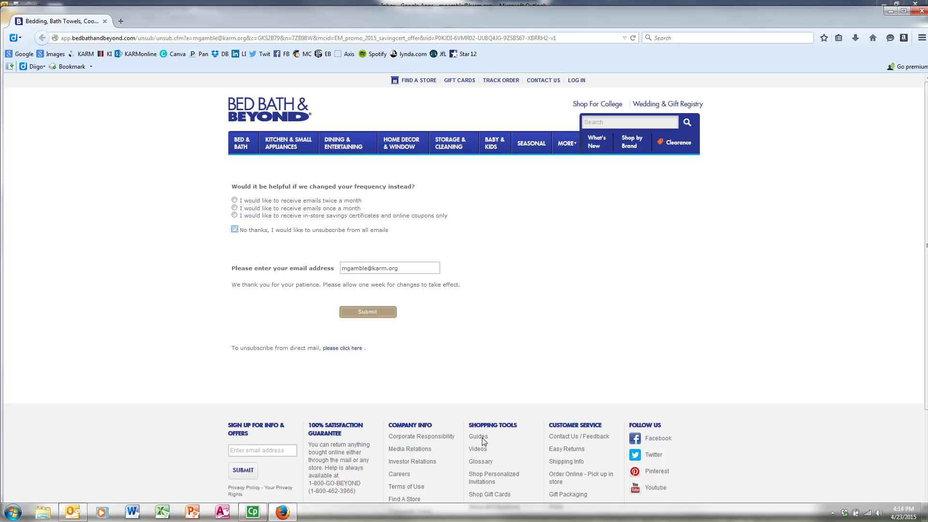
{"action": "left_click", "coordinate": [234, 230]}
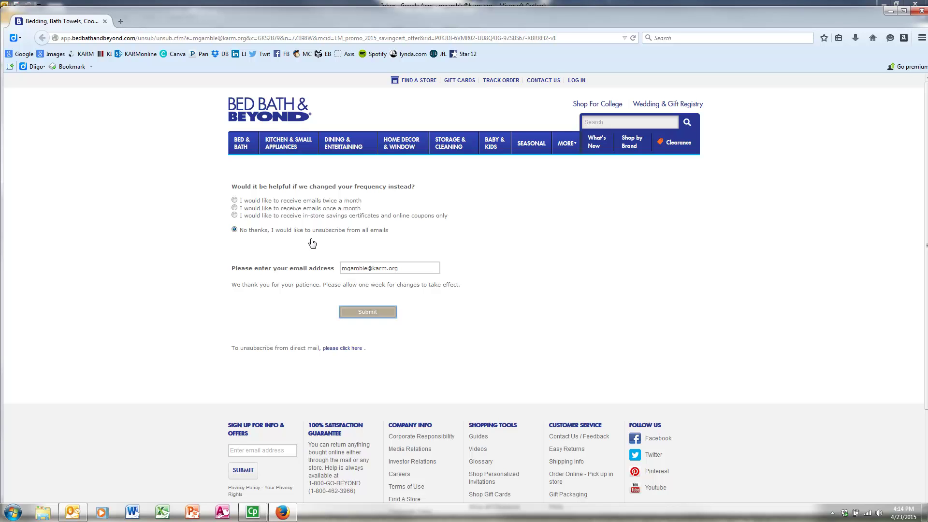
{"action": "left_click", "coordinate": [367, 312]}
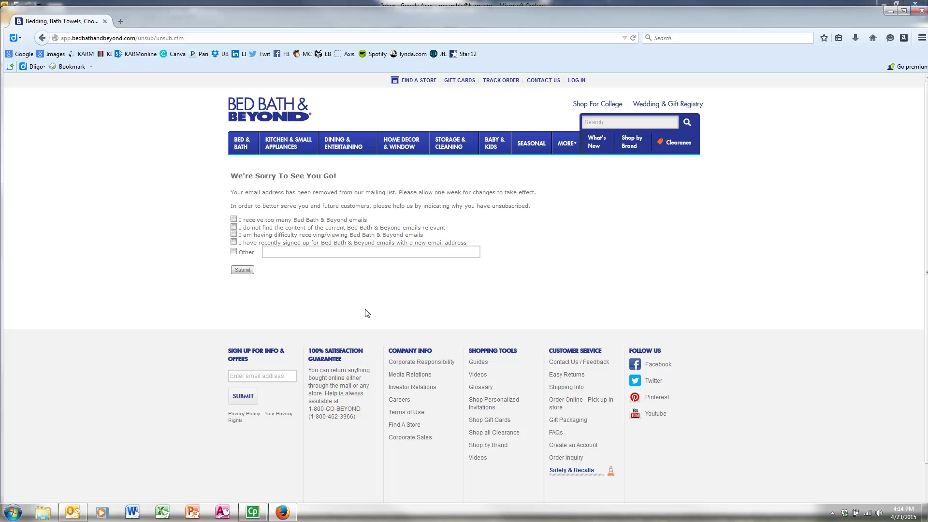
{"action": "left_click", "coordinate": [920, 11]}
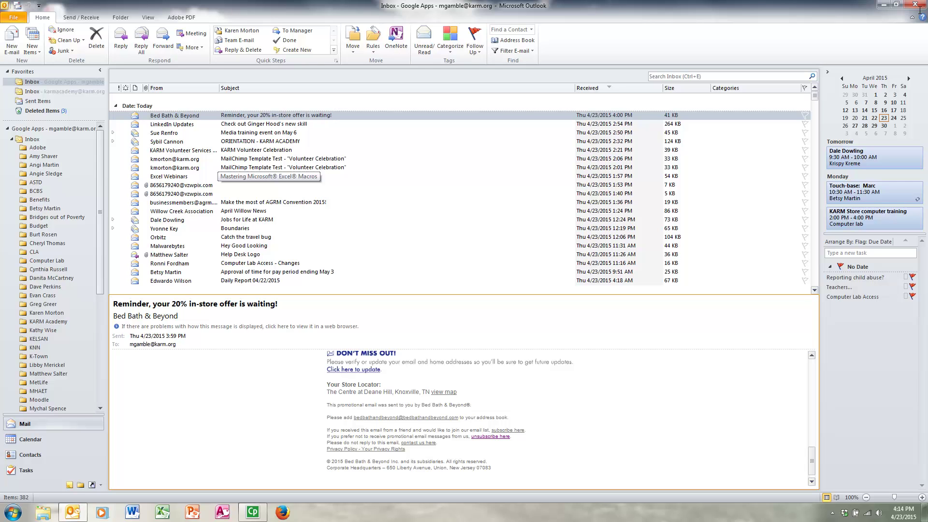
Sort the inbox by sender and delete the Bed Bath & Beyond message.
{"action": "key", "text": "ctrl+e"}
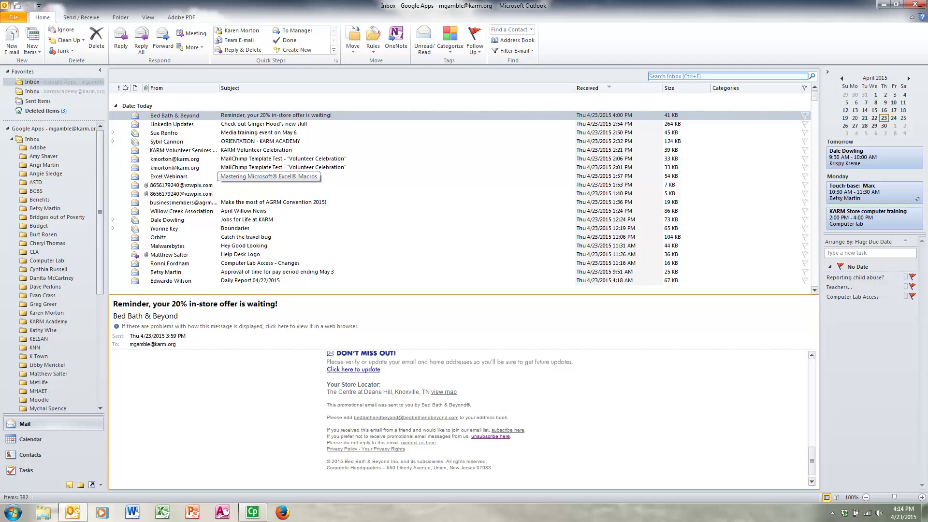
{"action": "left_click", "coordinate": [688, 76]}
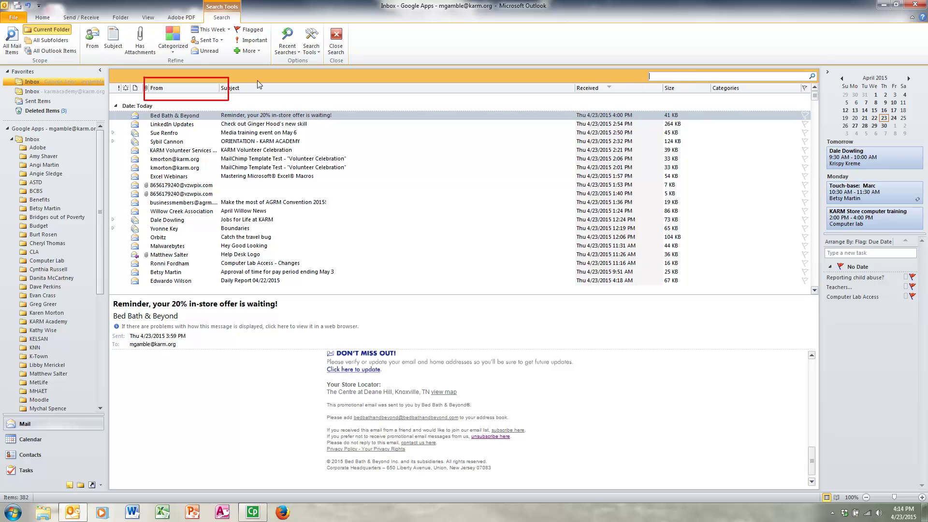
{"action": "left_click", "coordinate": [163, 88]}
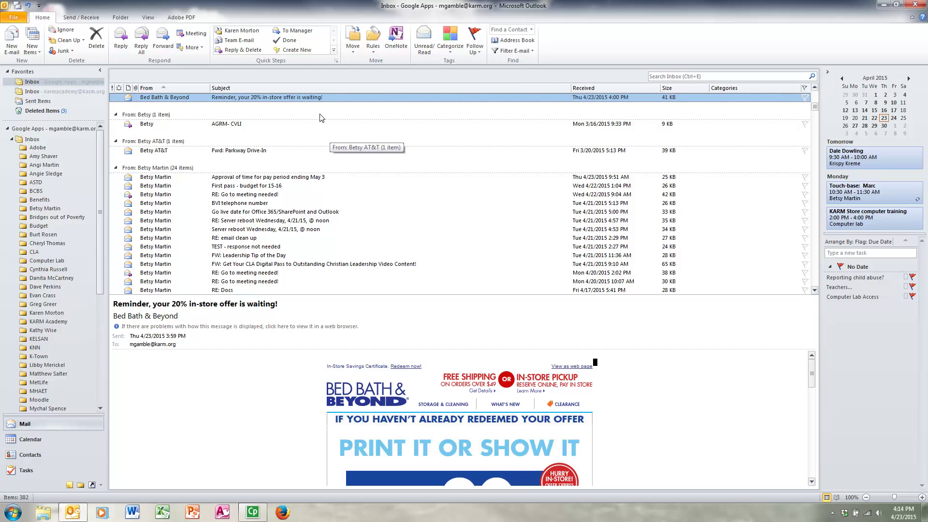
{"action": "scroll", "coordinate": [332, 138], "scroll_direction": "up", "scroll_amount": 2}
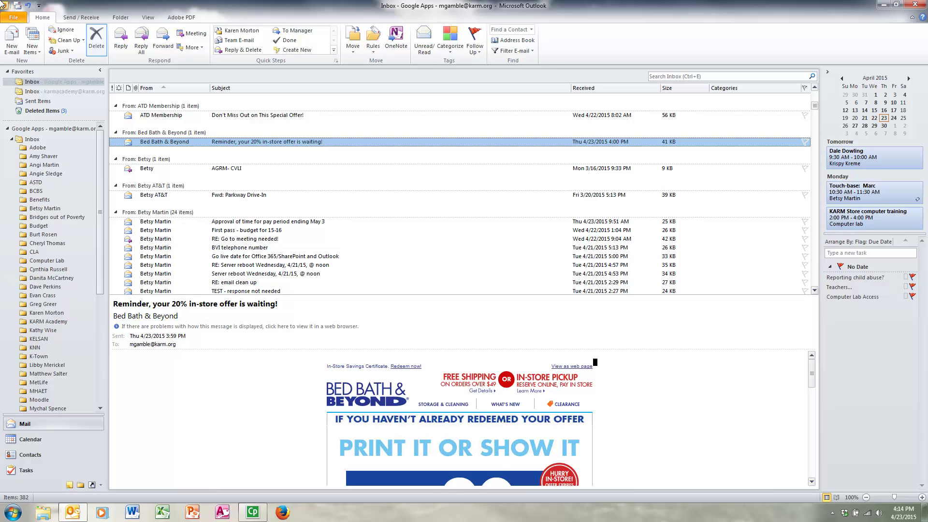
{"action": "left_click", "coordinate": [97, 38]}
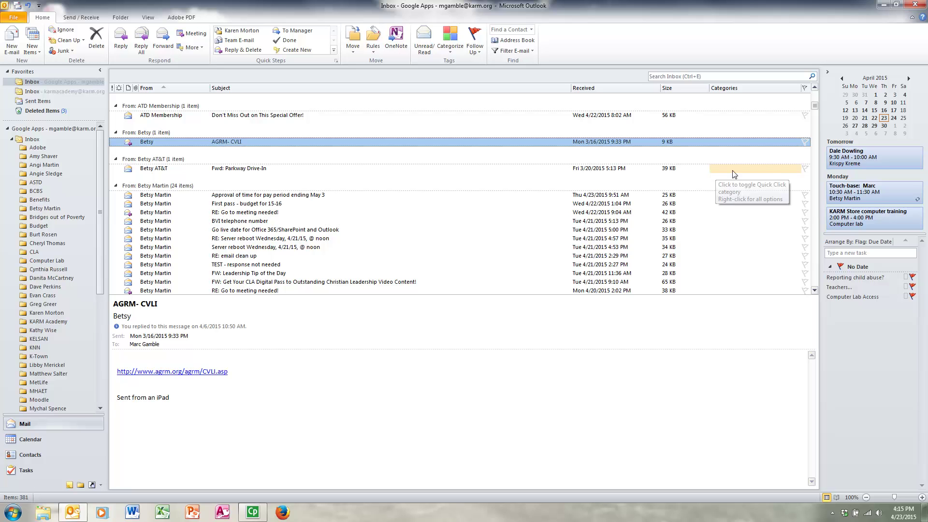
Delete the vzwpix.com sender group at the start of the list and the Abenity group.
{"action": "left_click_drag", "start_coordinate": [815, 109], "coordinate": [815, 92]}
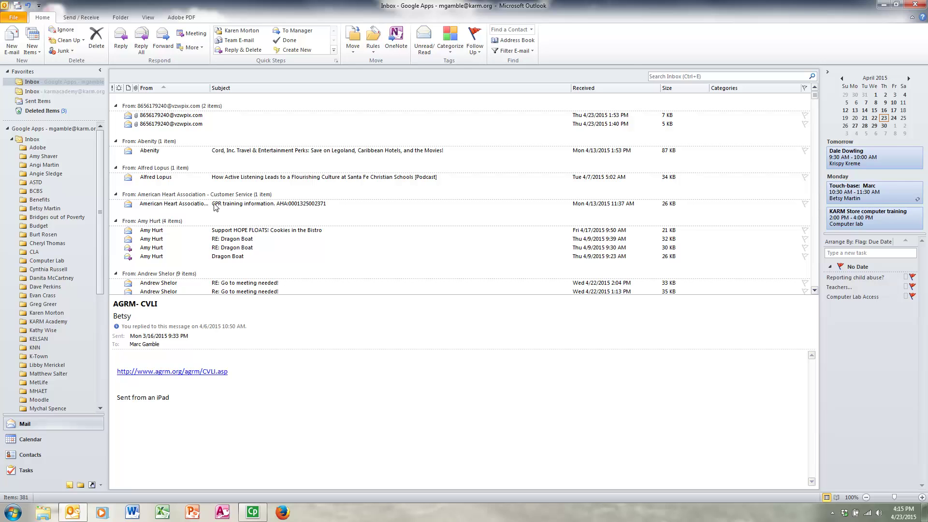
{"action": "left_click", "coordinate": [179, 110]}
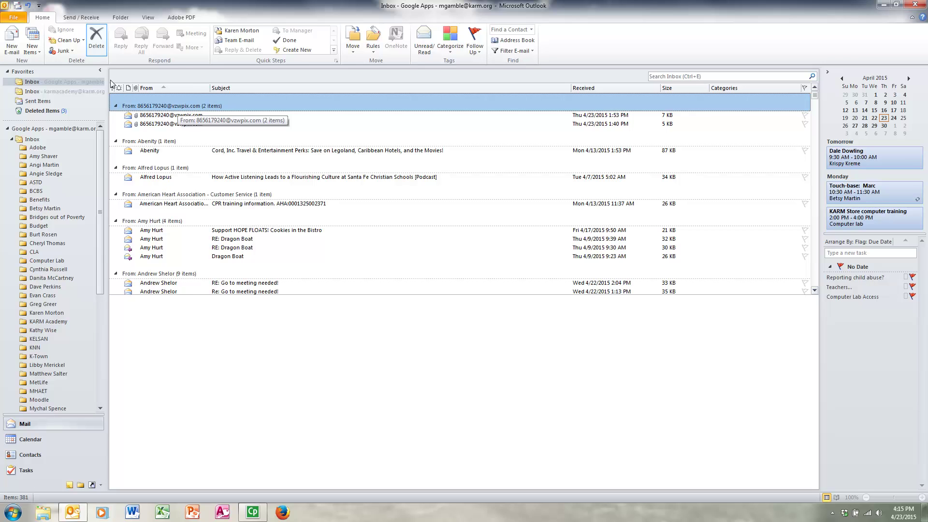
{"action": "left_click", "coordinate": [97, 41]}
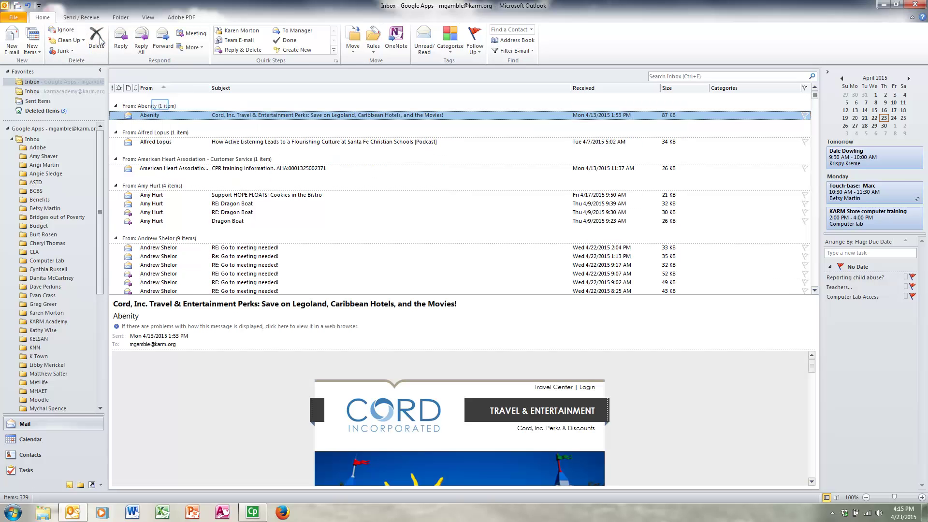
{"action": "left_click", "coordinate": [161, 106]}
{"action": "left_click", "coordinate": [96, 42]}
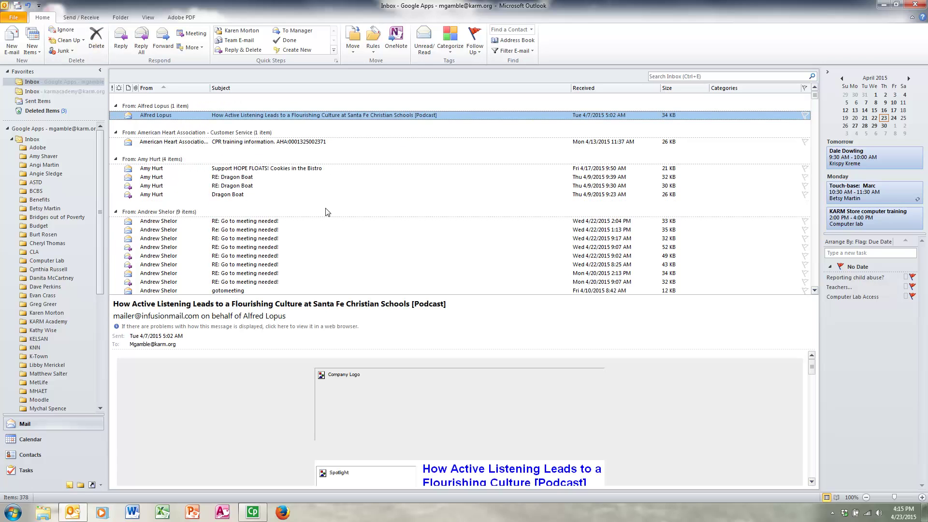
Delete three consecutive sender groups: the one directly above App Store, App Store, and ATD - Association for Talent Development.
{"action": "scroll", "coordinate": [326, 212], "scroll_direction": "down", "scroll_amount": 4}
{"action": "scroll", "coordinate": [328, 212], "scroll_direction": "down", "scroll_amount": 1}
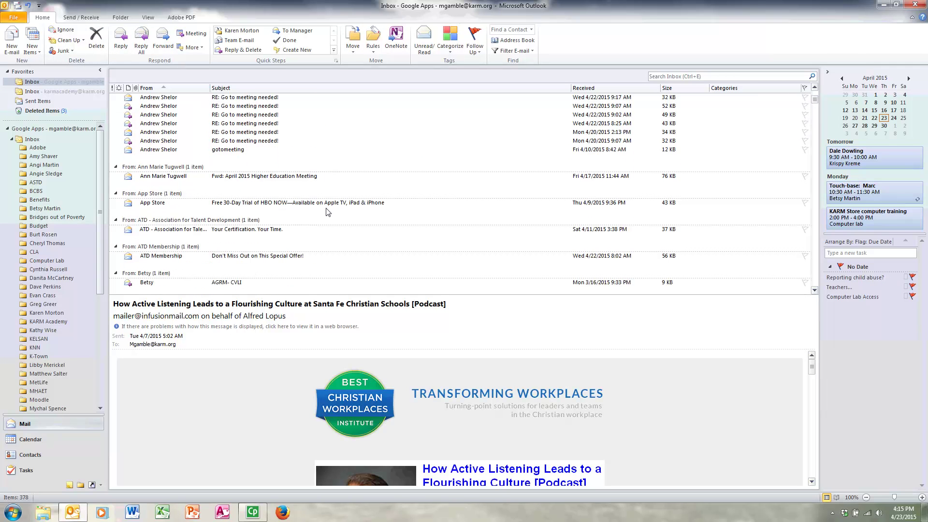
{"action": "left_click", "coordinate": [176, 167]}
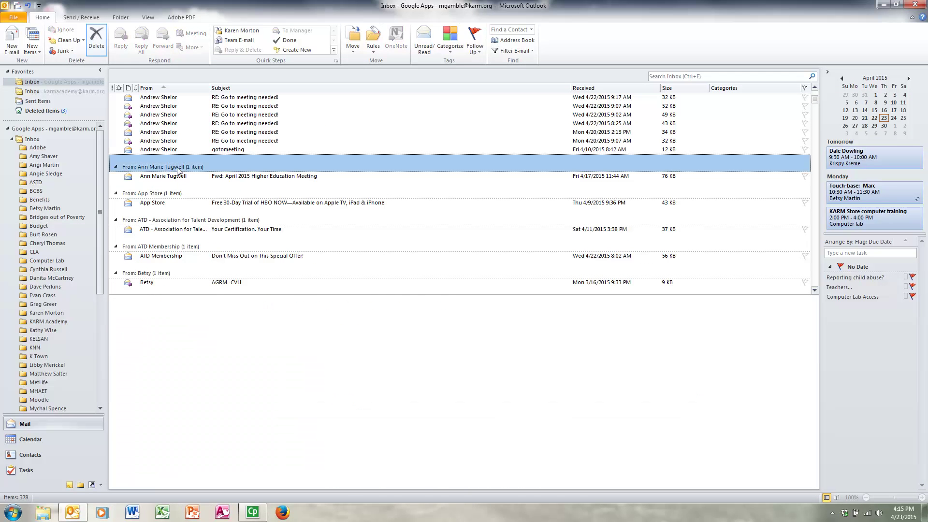
{"action": "left_click", "coordinate": [96, 40]}
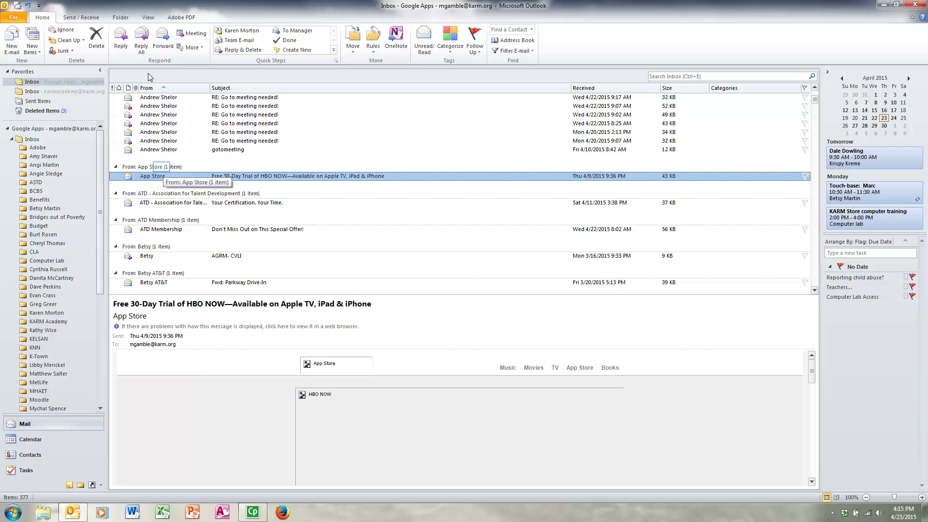
{"action": "left_click", "coordinate": [162, 167]}
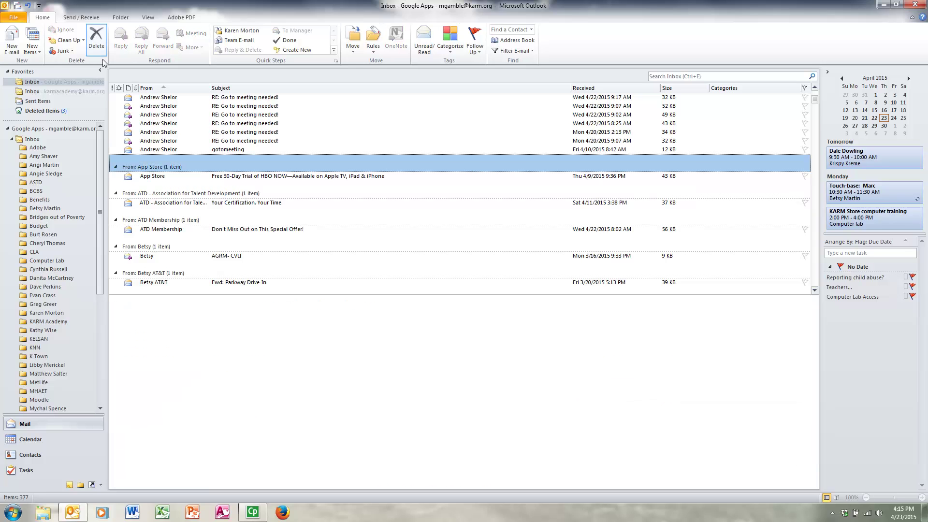
{"action": "left_click", "coordinate": [102, 42]}
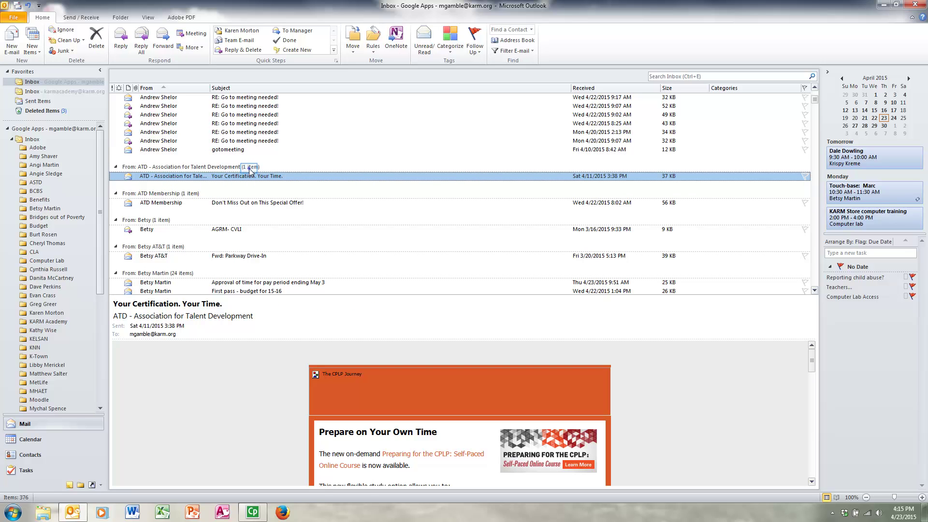
{"action": "left_click", "coordinate": [166, 158]}
{"action": "left_click", "coordinate": [97, 40]}
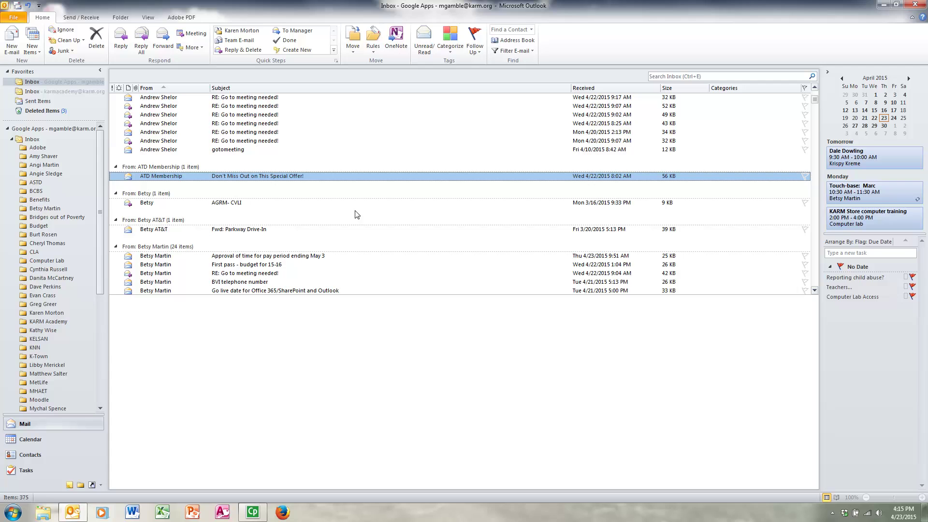
{"action": "scroll", "coordinate": [355, 210], "scroll_direction": "down", "scroll_amount": 1}
{"action": "scroll", "coordinate": [355, 213], "scroll_direction": "down", "scroll_amount": 10}
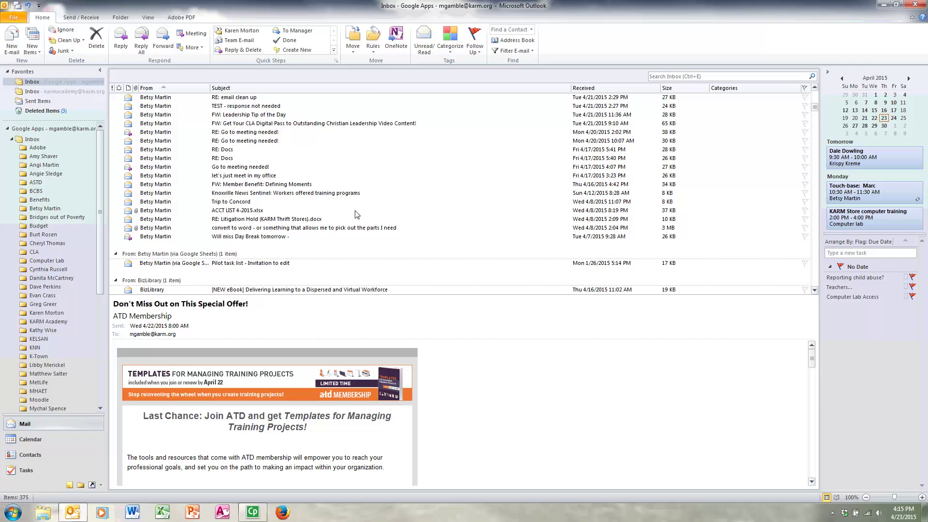
Delete the two consecutive sender groups directly below the BizLibrary group, including all their messages.
{"action": "scroll", "coordinate": [355, 215], "scroll_direction": "down", "scroll_amount": 3}
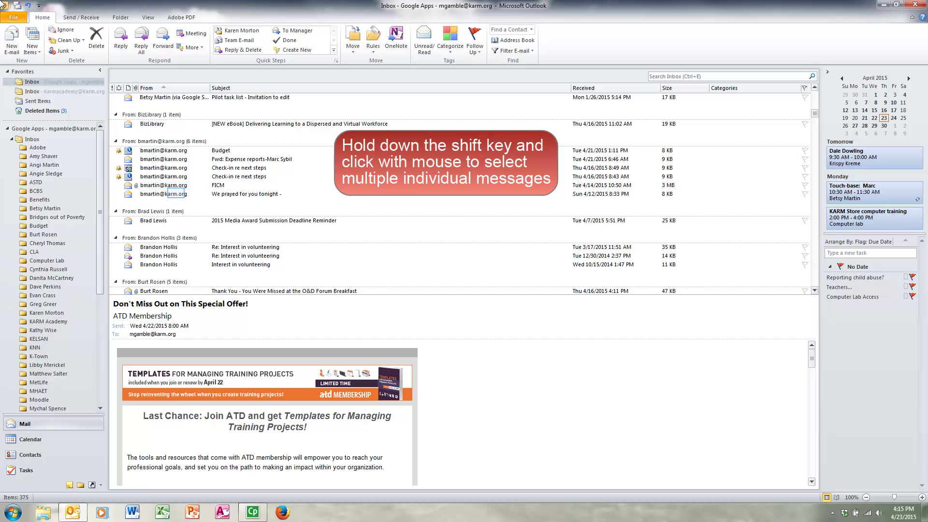
{"action": "left_click", "coordinate": [177, 195]}
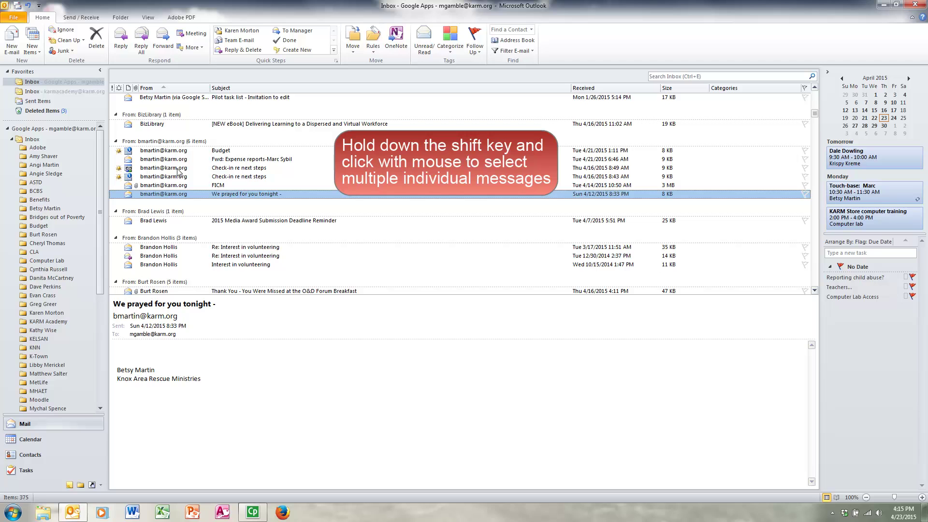
{"action": "left_click", "coordinate": [178, 169]}
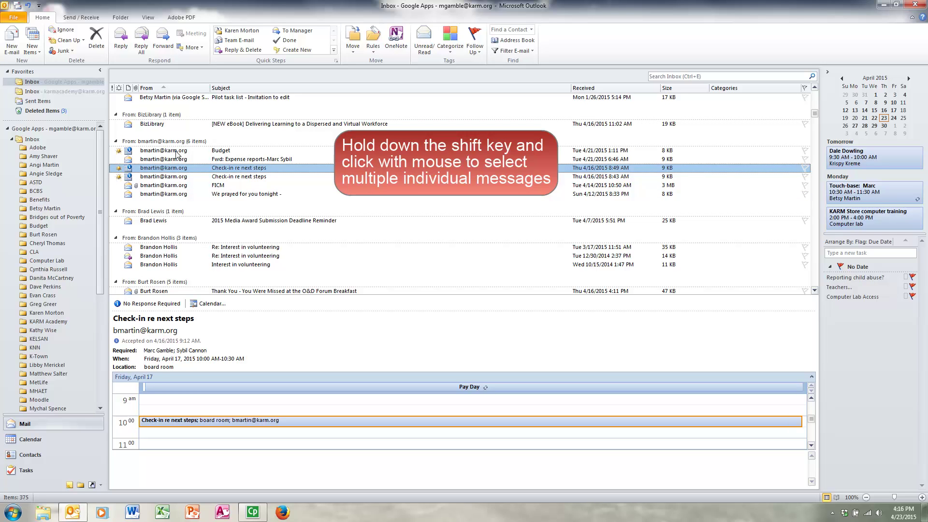
{"action": "left_click", "coordinate": [177, 151]}
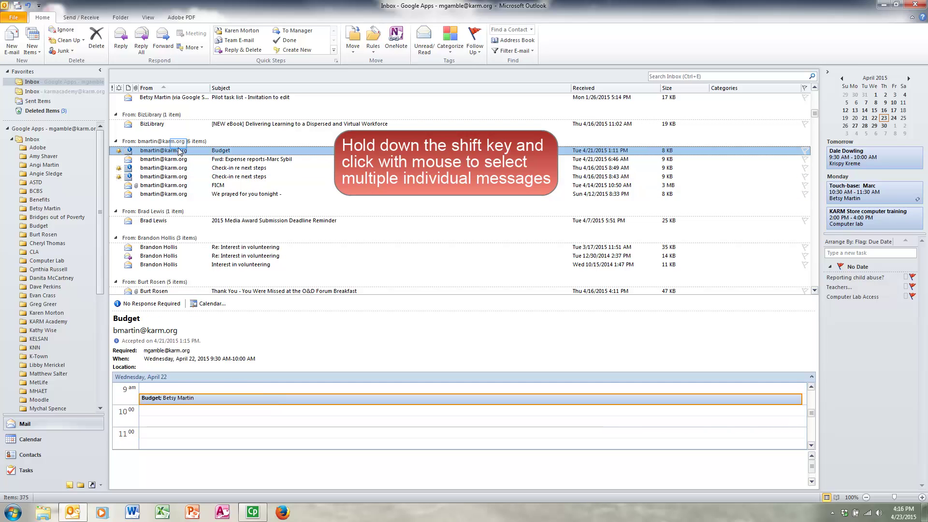
{"action": "left_click", "coordinate": [179, 144]}
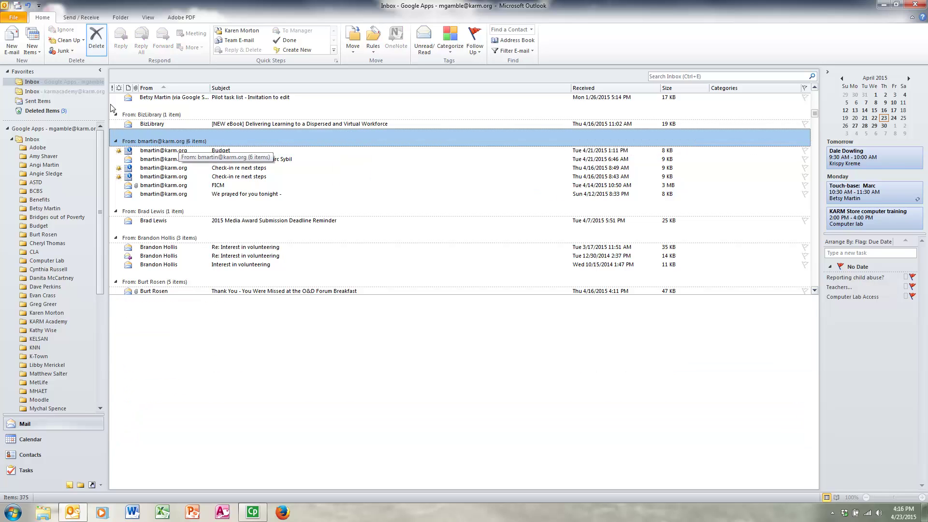
{"action": "left_click", "coordinate": [96, 38]}
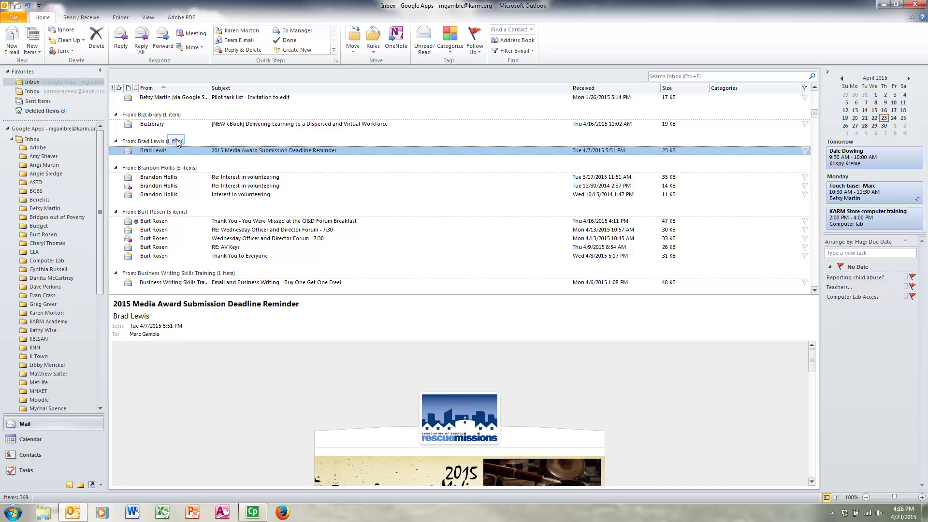
{"action": "left_click", "coordinate": [177, 141]}
{"action": "left_click", "coordinate": [96, 38]}
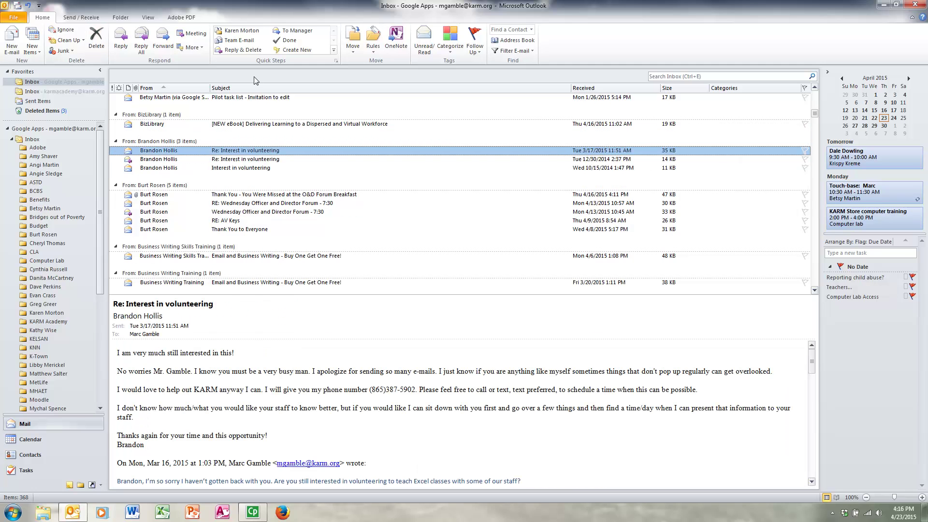
Delete the AGRM business members sender group located below Business Writing Training.
{"action": "scroll", "coordinate": [319, 205], "scroll_direction": "down", "scroll_amount": 2}
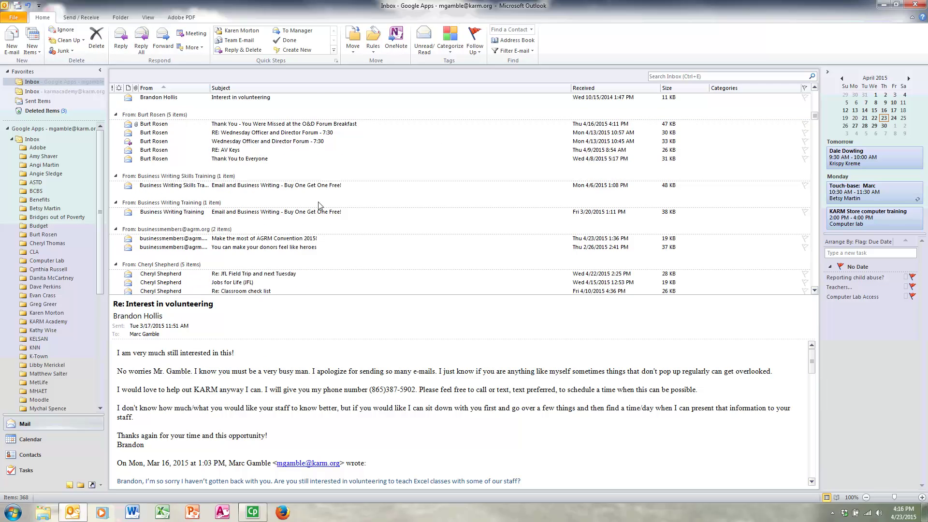
{"action": "scroll", "coordinate": [319, 205], "scroll_direction": "down", "scroll_amount": 1}
{"action": "scroll", "coordinate": [319, 206], "scroll_direction": "down", "scroll_amount": 1}
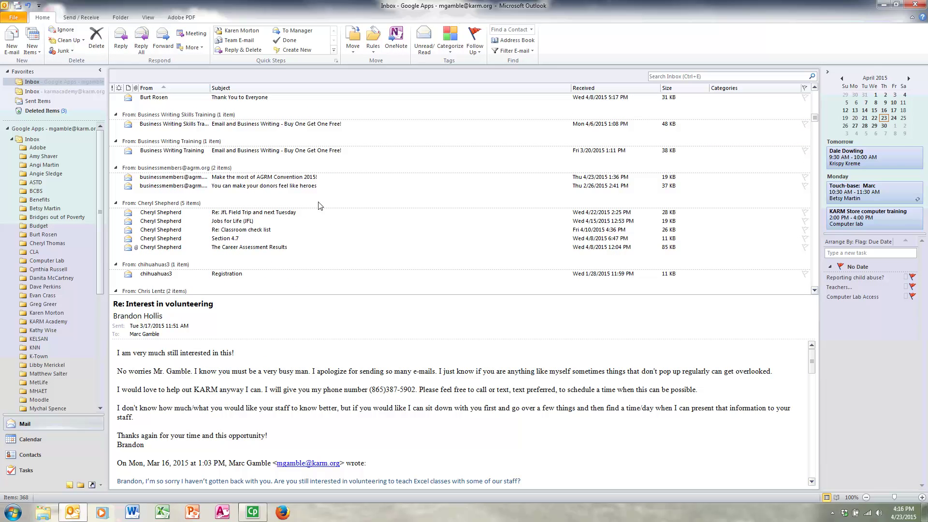
{"action": "left_click", "coordinate": [193, 168]}
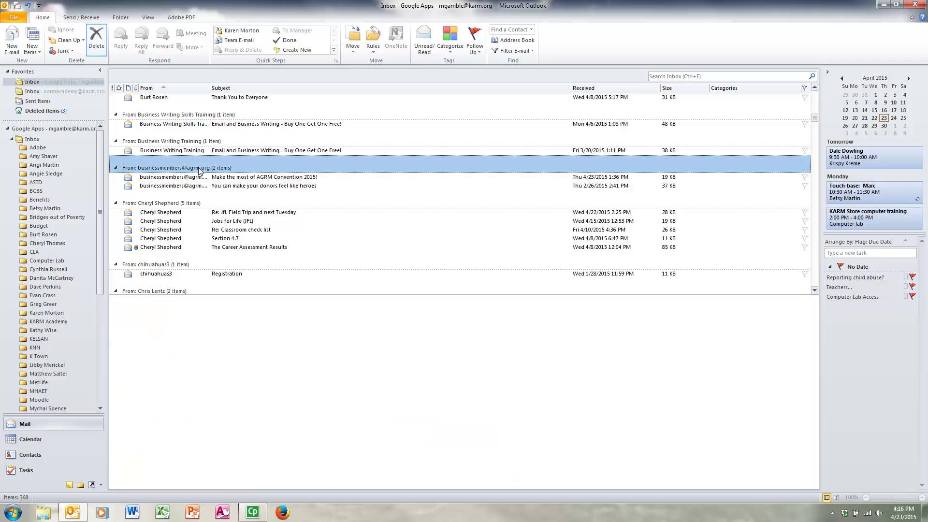
{"action": "left_click", "coordinate": [96, 39]}
Sort the inbox by date received, newest first, and return to today's messages.
{"action": "scroll", "coordinate": [399, 214], "scroll_direction": "down", "scroll_amount": 5}
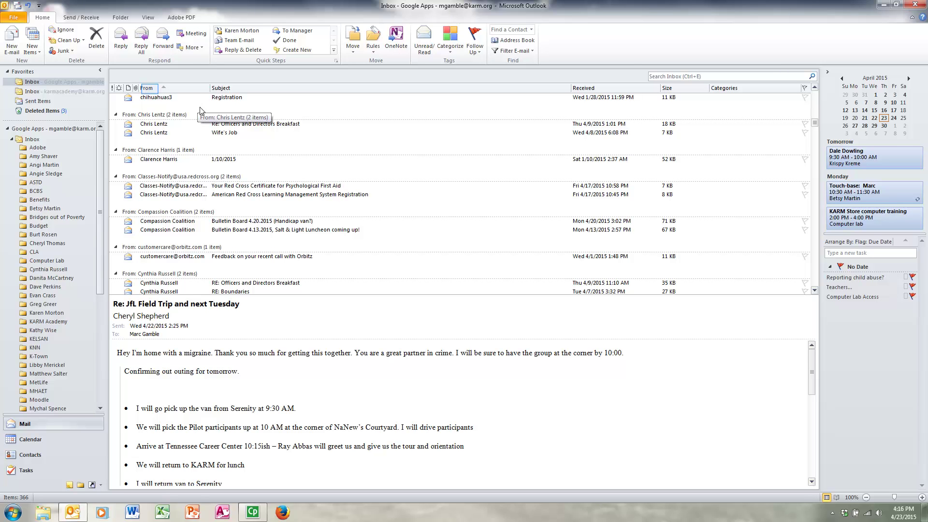
{"action": "left_click", "coordinate": [150, 89]}
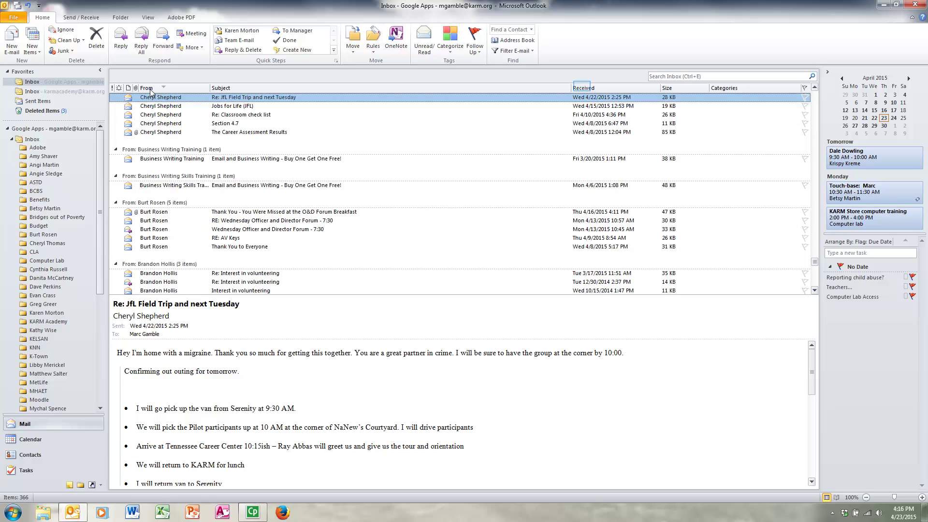
{"action": "left_click", "coordinate": [574, 89]}
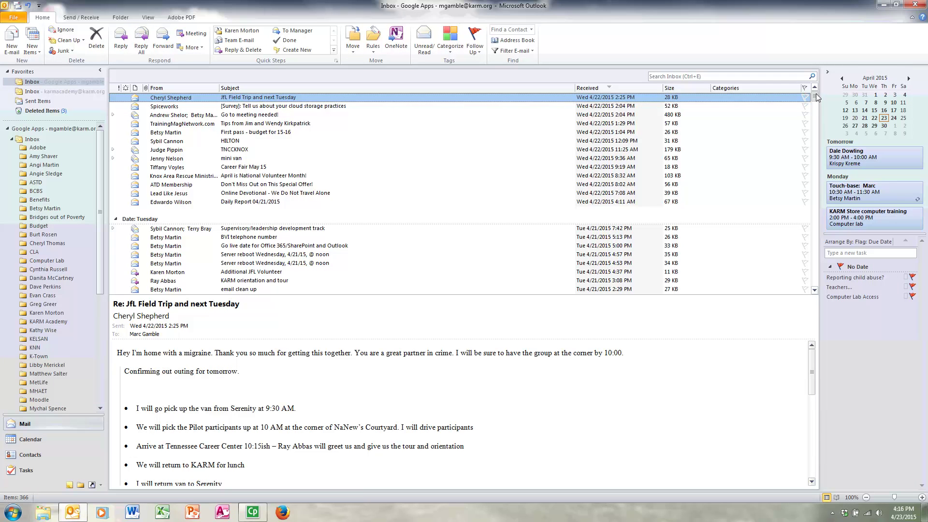
{"action": "scroll", "coordinate": [817, 97], "scroll_direction": "up", "scroll_amount": 7}
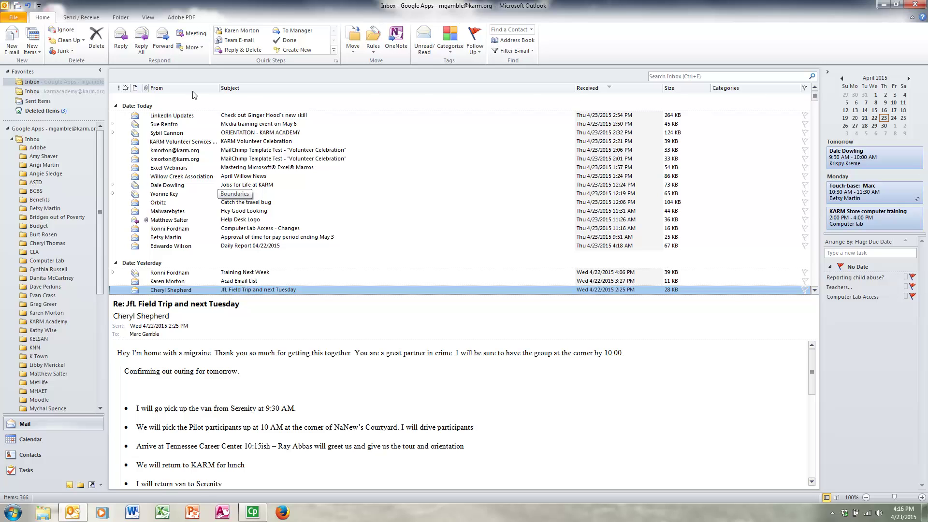
Sort the inbox by attachments and delete the "Help Desk Logo" message from the group with attachments.
{"action": "left_click", "coordinate": [145, 88]}
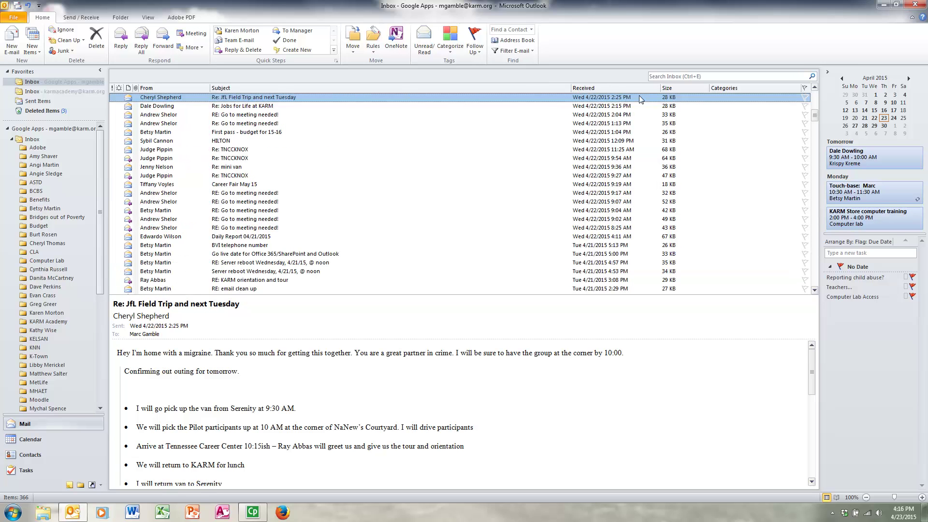
{"action": "left_click_drag", "start_coordinate": [815, 114], "coordinate": [814, 97]}
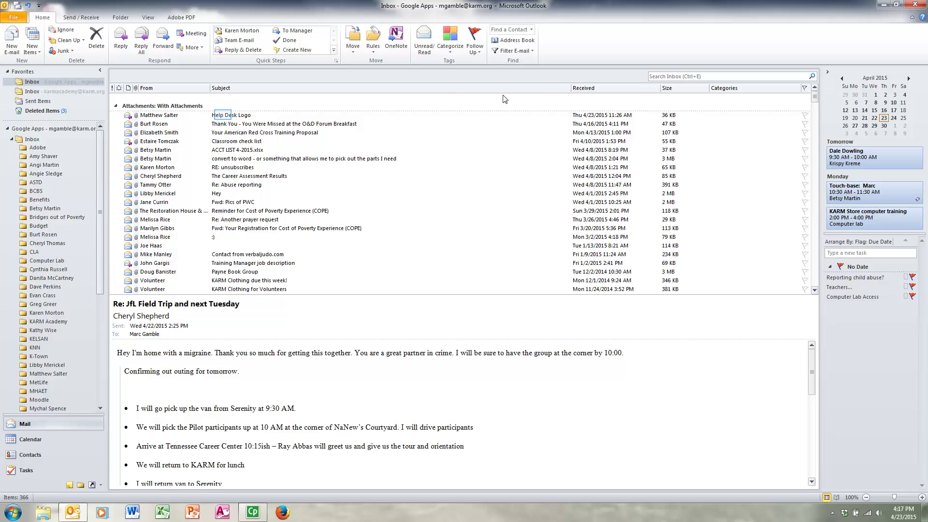
{"action": "left_click", "coordinate": [224, 117]}
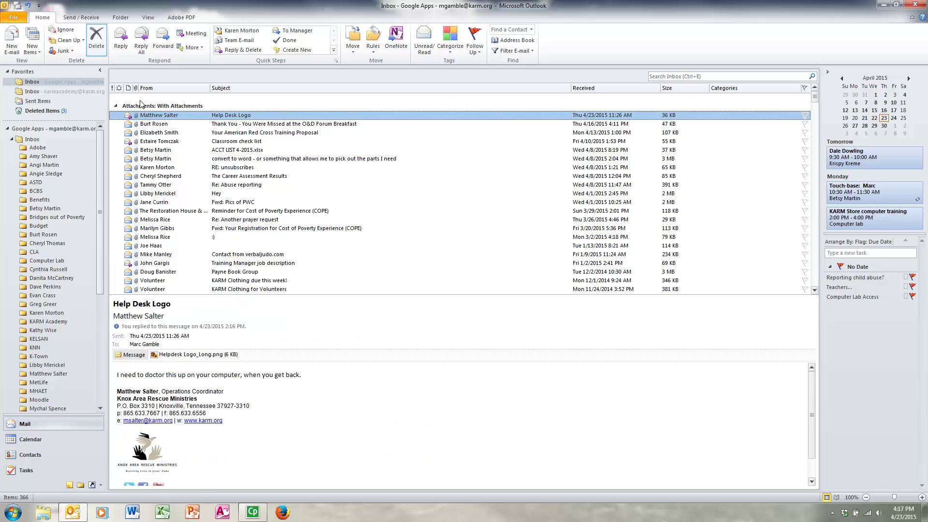
{"action": "left_click", "coordinate": [100, 42]}
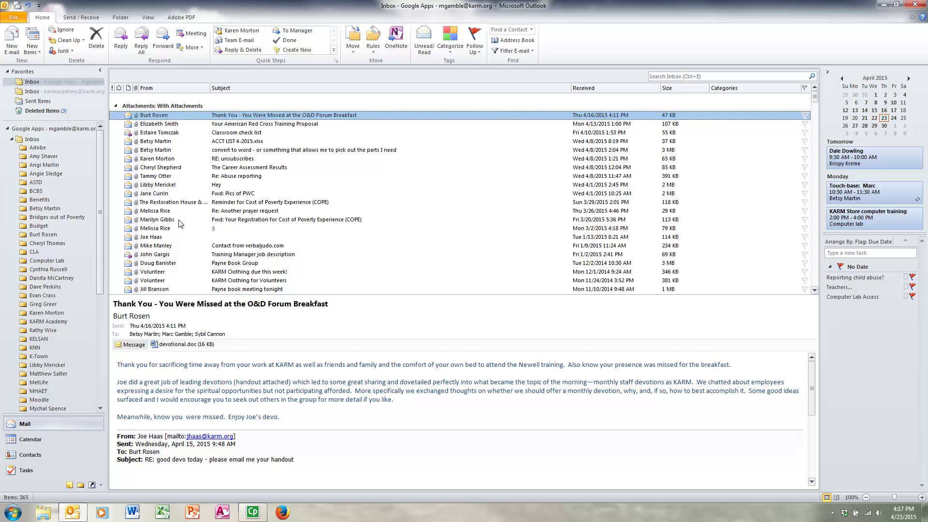
Look through the messages with attachments and put the inbox back in date received order, newest first.
{"action": "scroll", "coordinate": [179, 223], "scroll_direction": "down", "scroll_amount": 2}
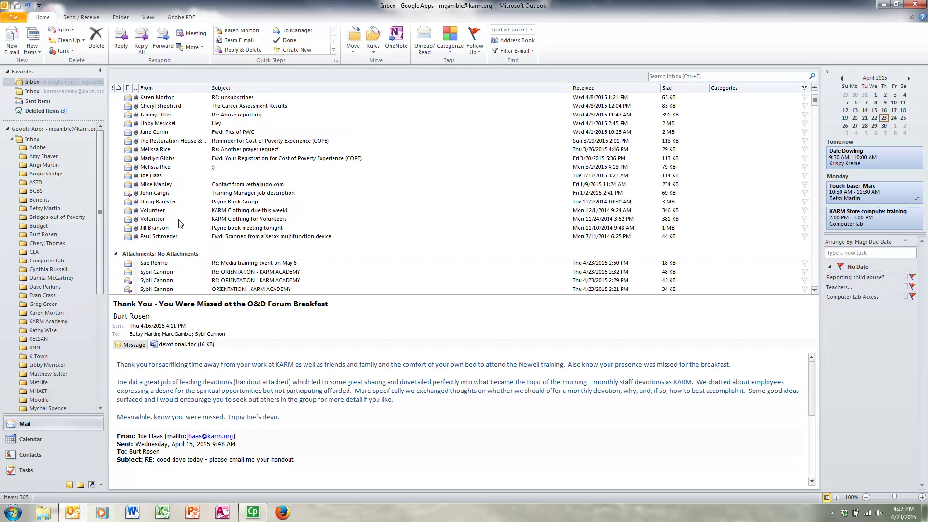
{"action": "scroll", "coordinate": [180, 223], "scroll_direction": "up", "scroll_amount": 2}
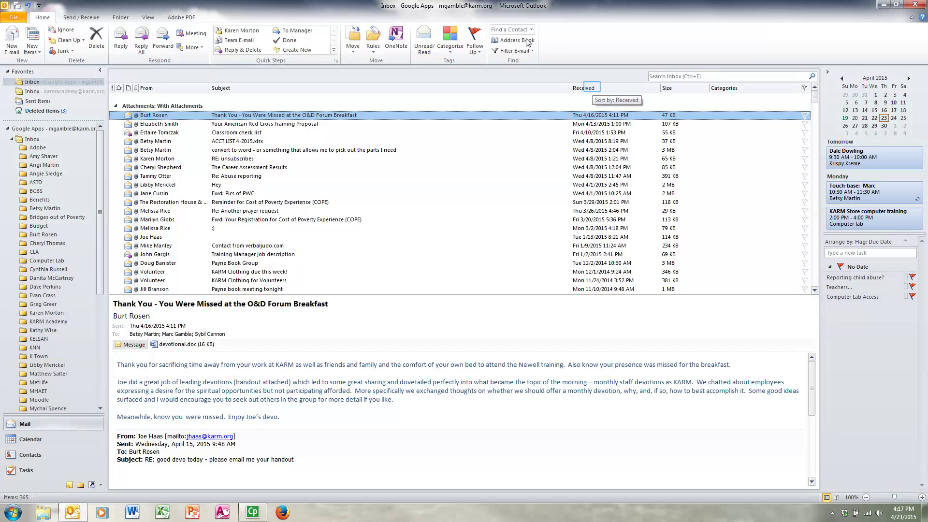
{"action": "left_click", "coordinate": [594, 88]}
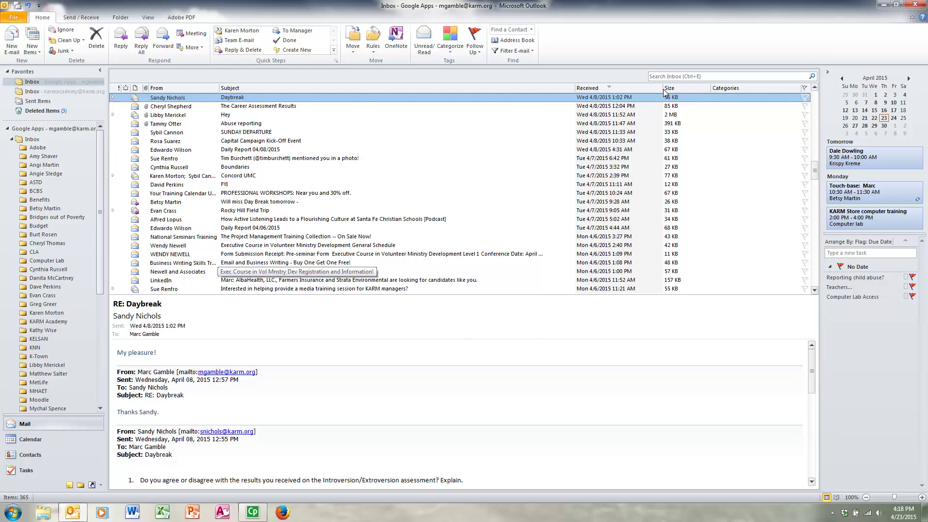
{"action": "left_click_drag", "start_coordinate": [815, 179], "coordinate": [816, 102]}
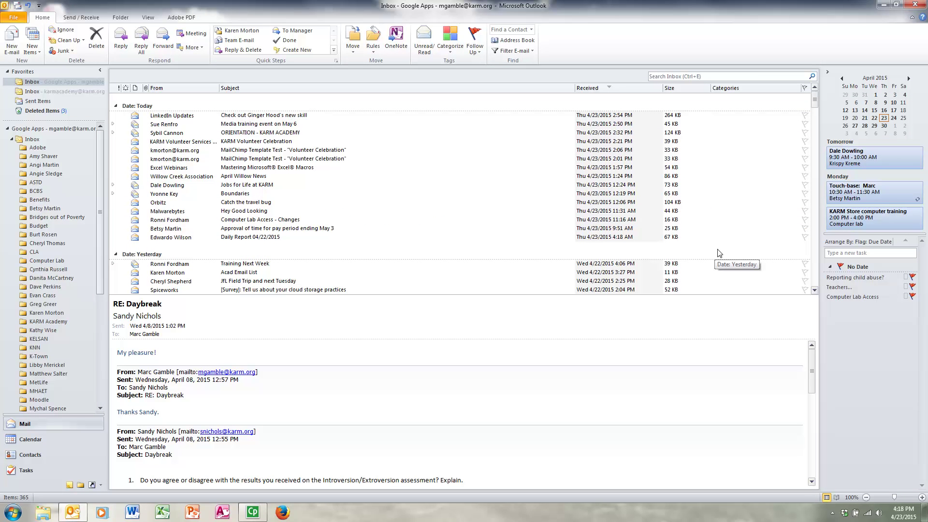
Sort the inbox by sender and delete the Supervision Skills Training group.
{"action": "key", "text": "shift+Tab"}
{"action": "left_click", "coordinate": [159, 88]}
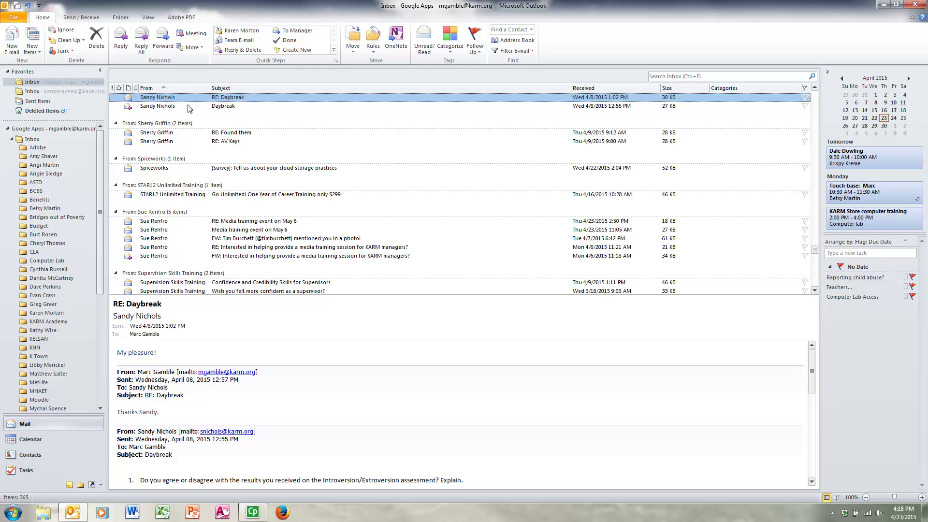
{"action": "scroll", "coordinate": [179, 207], "scroll_direction": "down", "scroll_amount": 2}
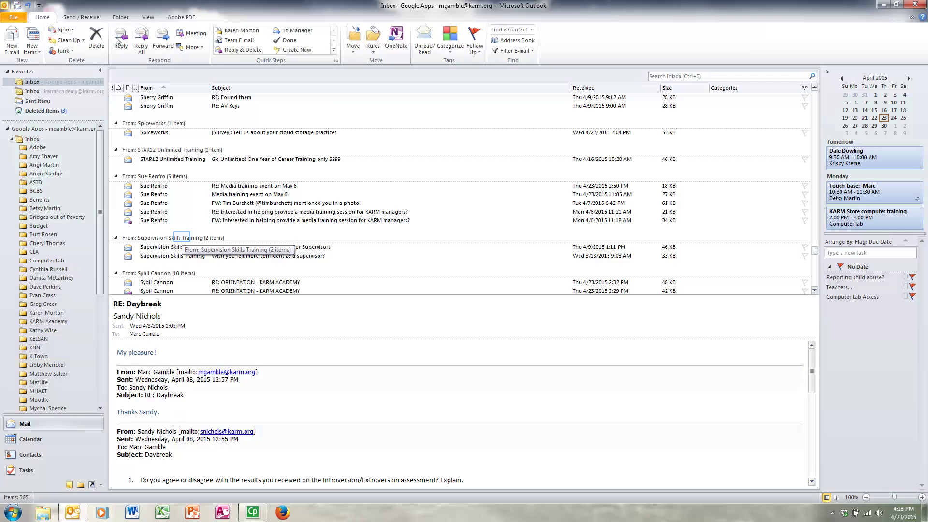
{"action": "left_click", "coordinate": [184, 241]}
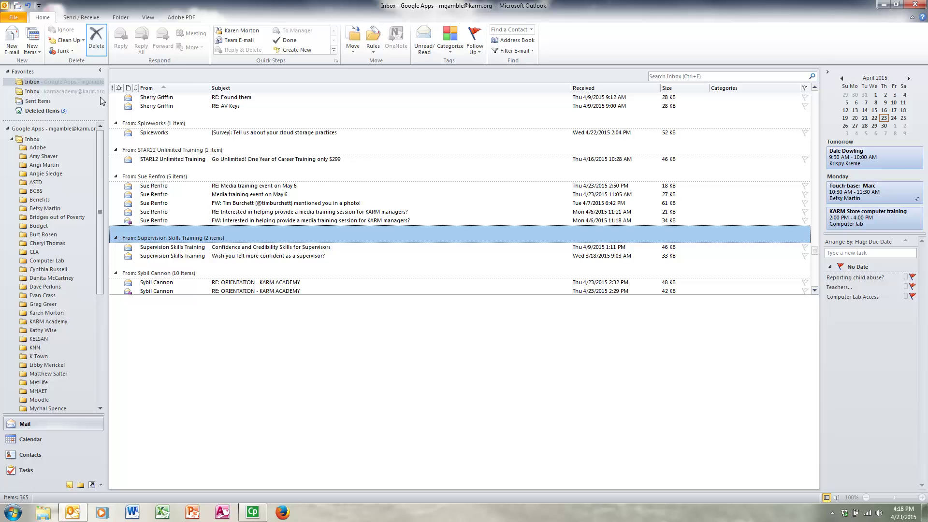
{"action": "left_click", "coordinate": [97, 38]}
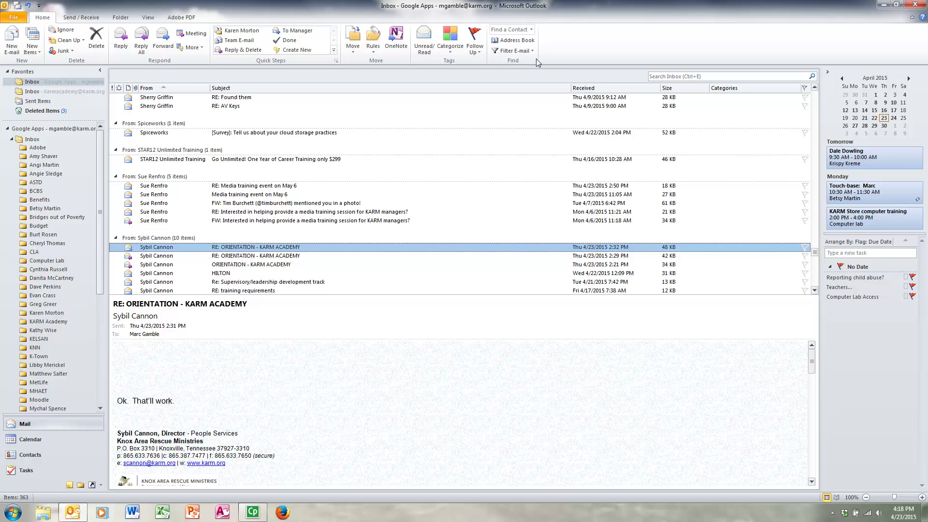
Restore the inbox to date received order and go back to the newest messages.
{"action": "left_click", "coordinate": [592, 89]}
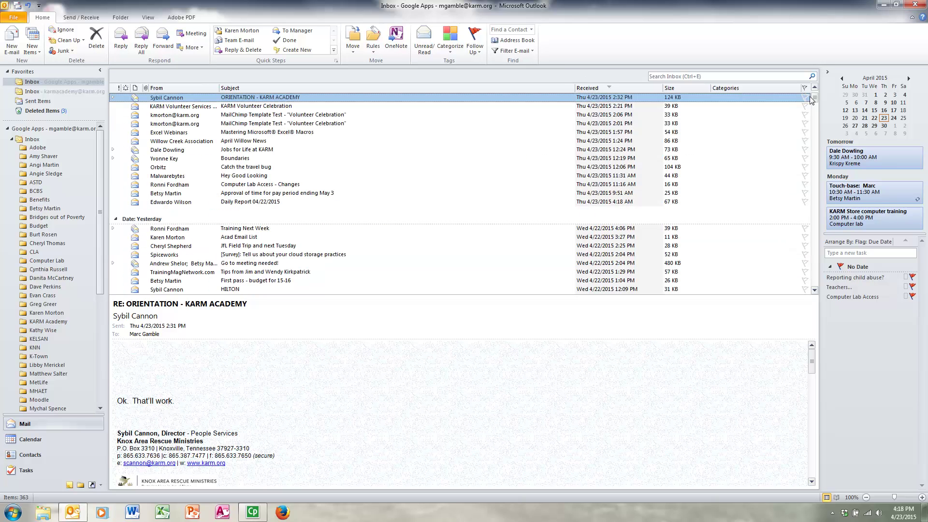
{"action": "scroll", "coordinate": [816, 100], "scroll_direction": "up", "scroll_amount": 2}
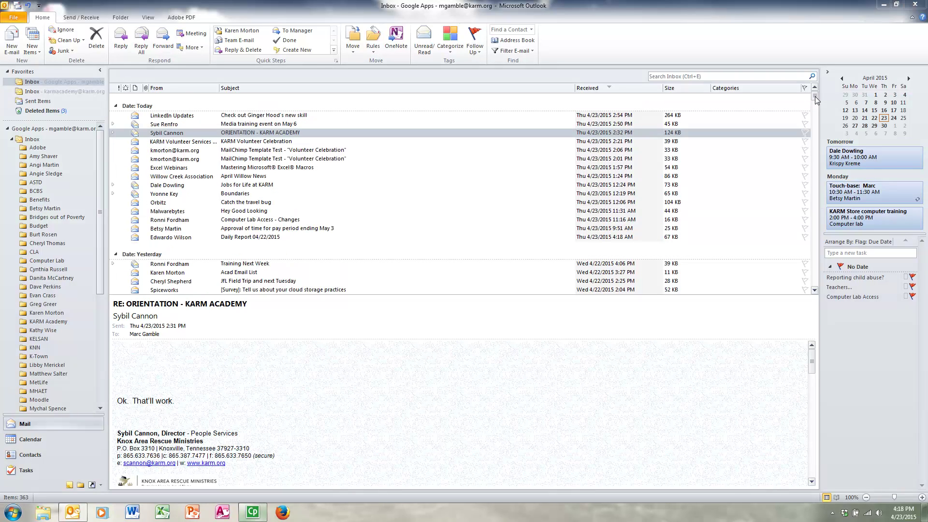